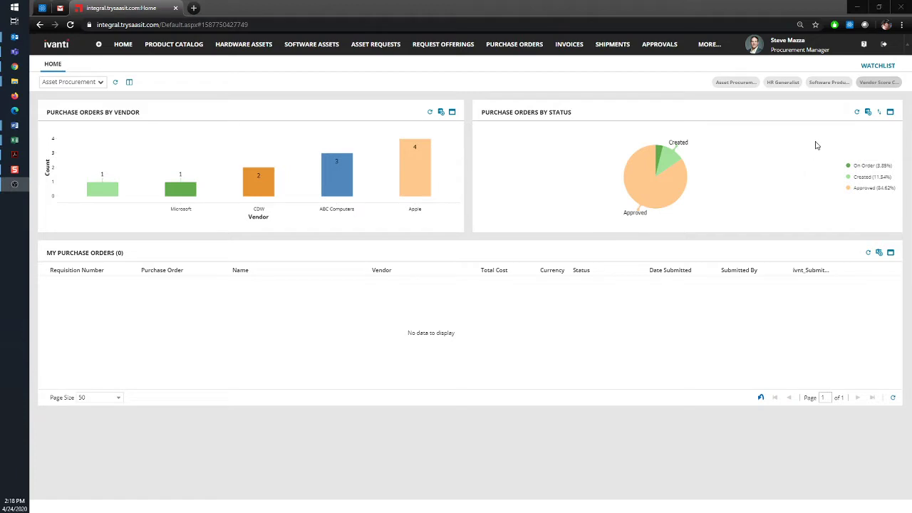
# Step: Switch the user role to Portfolio Manager to show the portfolio dashboard
pyautogui.click(801, 56)
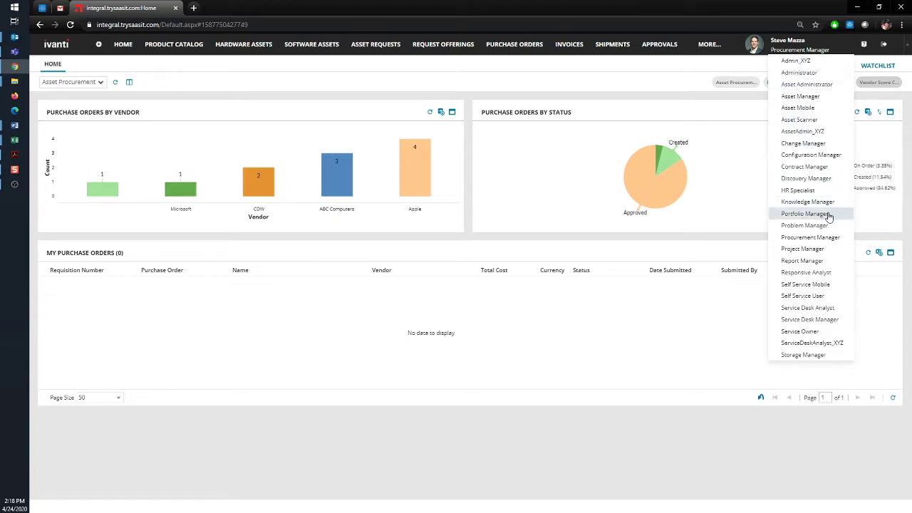
pyautogui.click(829, 216)
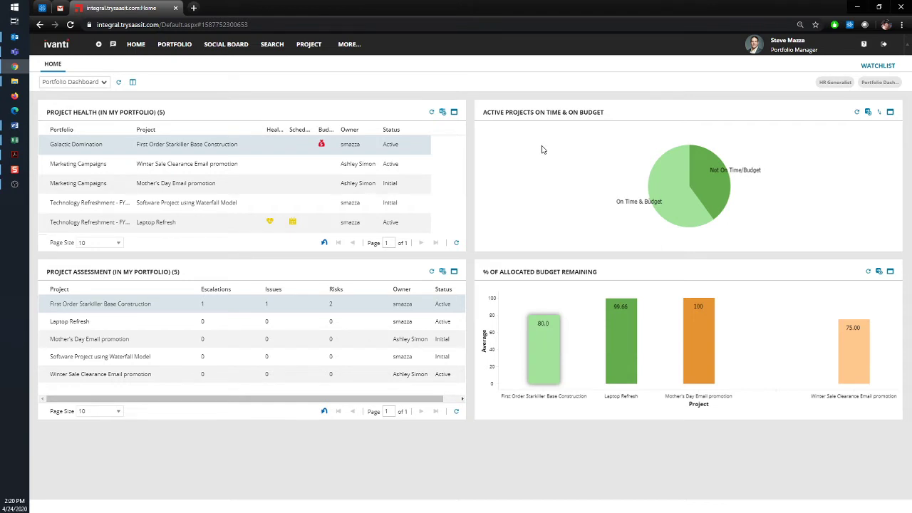
pyautogui.click(695, 147)
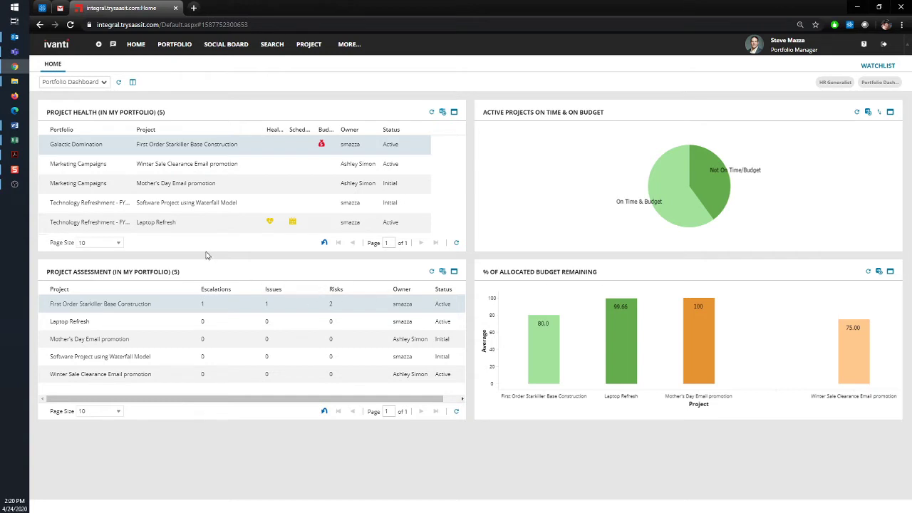
# Step: Open the Laptop Refresh project from the project health list and look over its phases, schedule and details
pyautogui.click(141, 227)
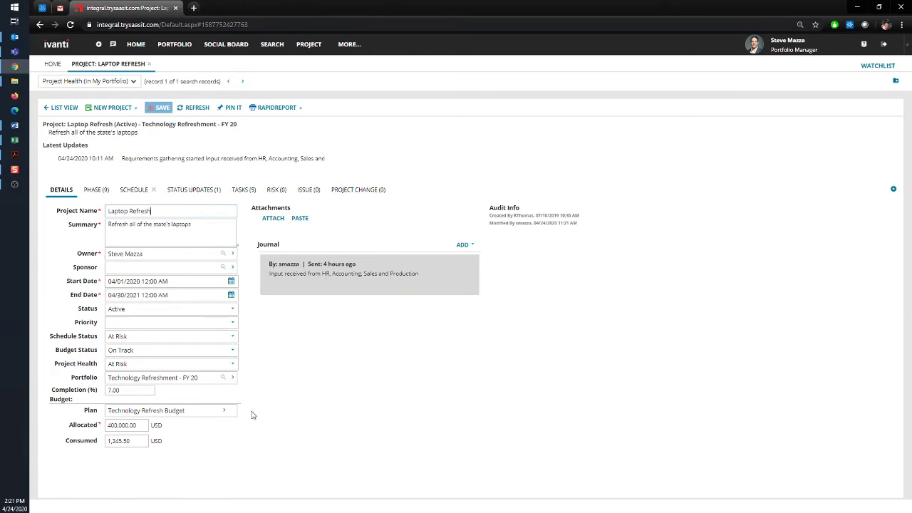
pyautogui.click(92, 192)
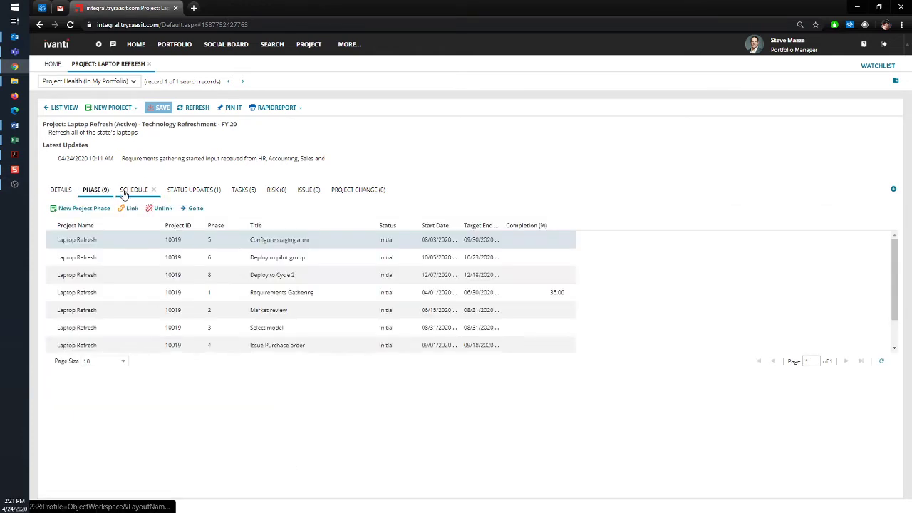
pyautogui.click(132, 191)
pyautogui.click(62, 190)
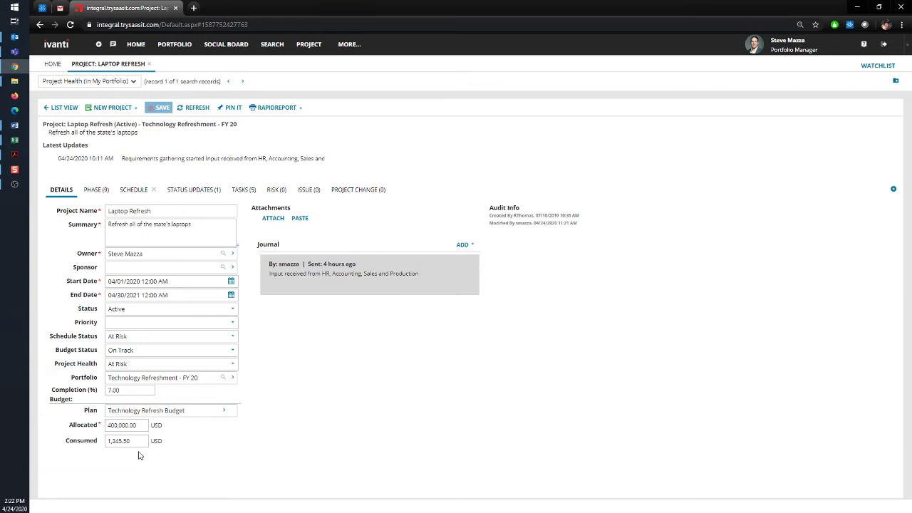
# Step: Sort the Laptop Refresh phases by phase number in ascending order and review the whole list
pyautogui.click(95, 191)
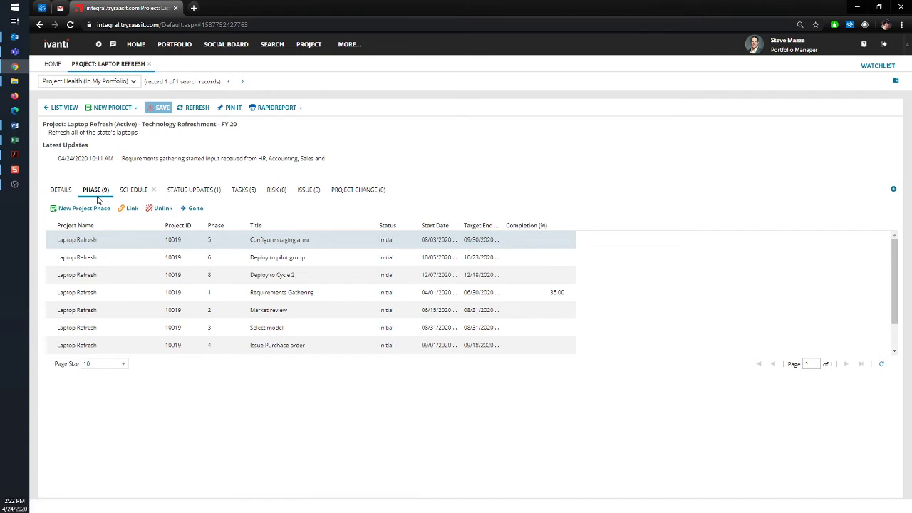
pyautogui.click(219, 227)
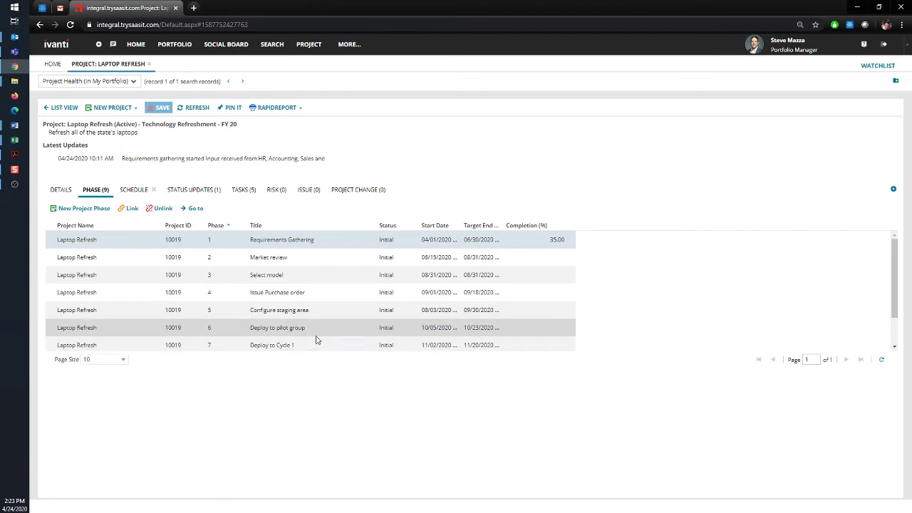
pyautogui.scroll(-2, 896, 283)
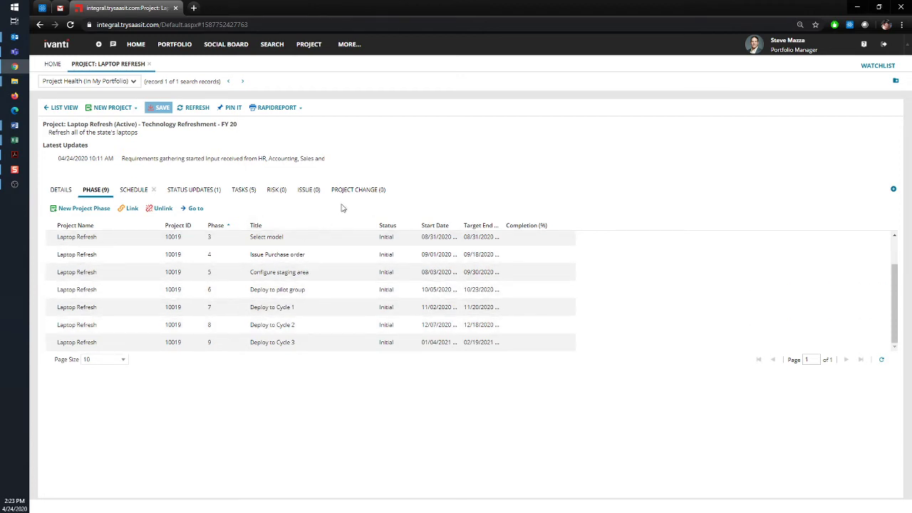
pyautogui.scroll(2, 413, 265)
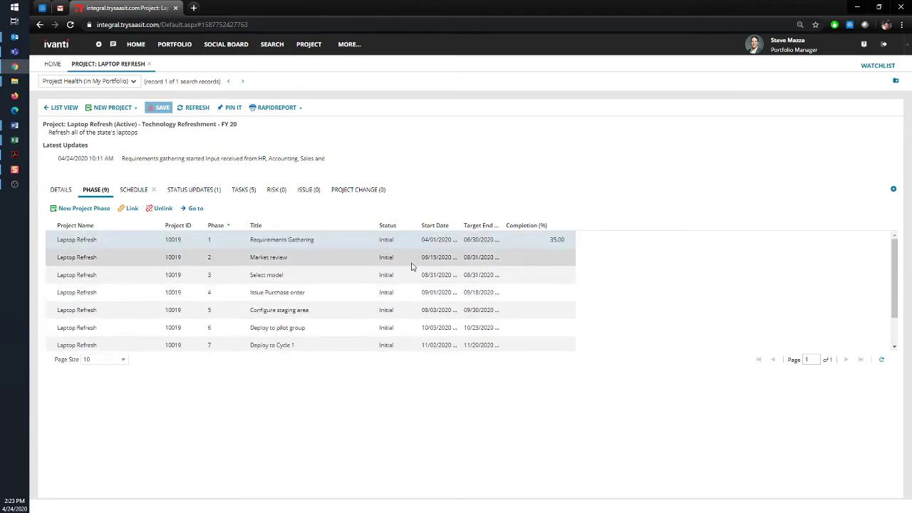
# Step: Show the Laptop Refresh project schedule on a 1 year timeline
pyautogui.click(134, 191)
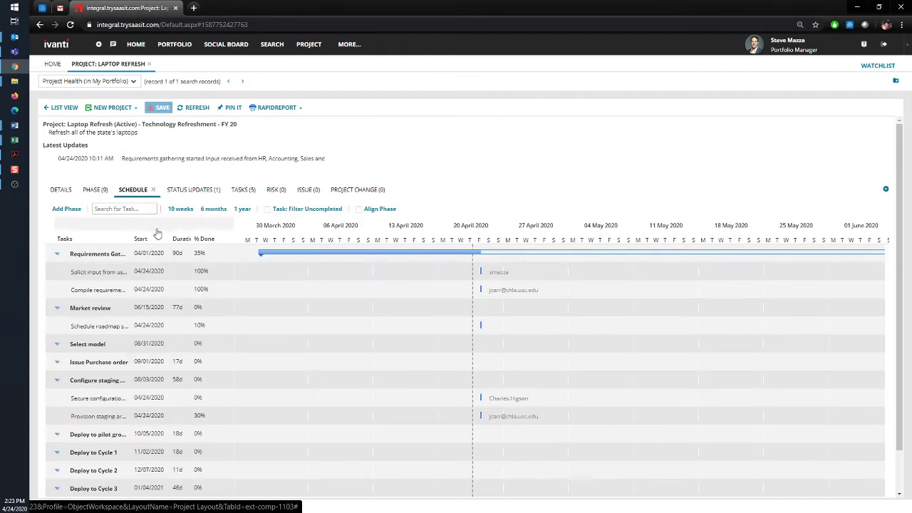
pyautogui.click(58, 255)
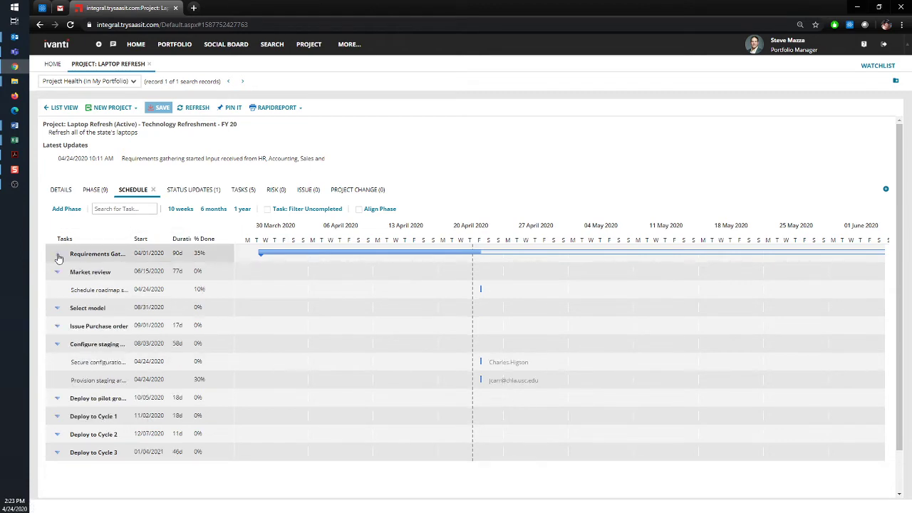
pyautogui.click(57, 272)
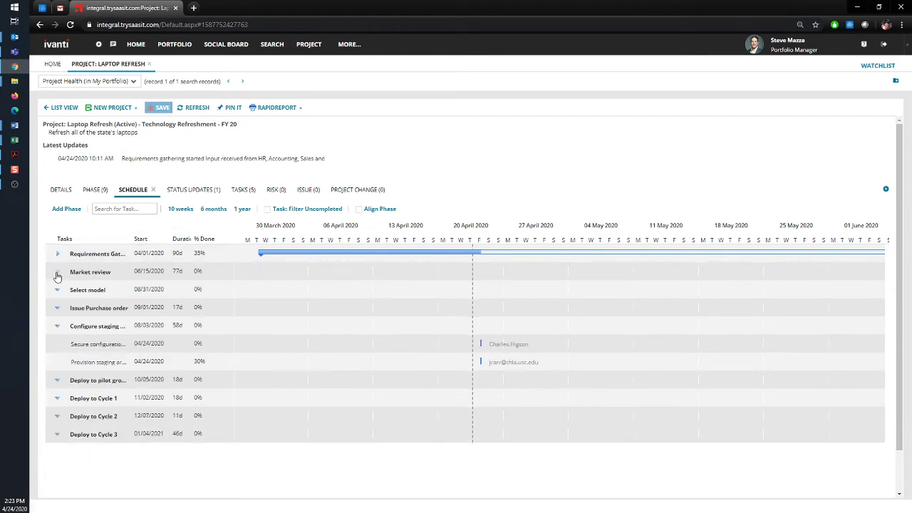
pyautogui.click(58, 328)
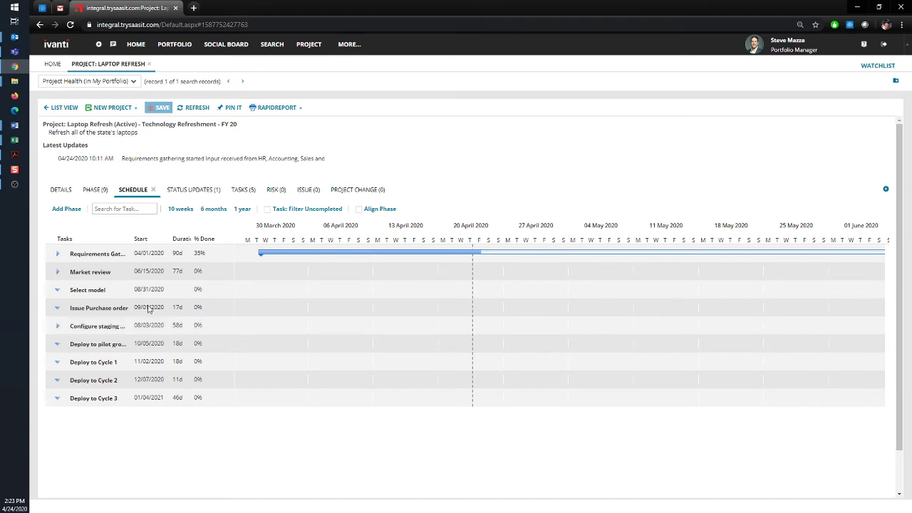
pyautogui.click(240, 210)
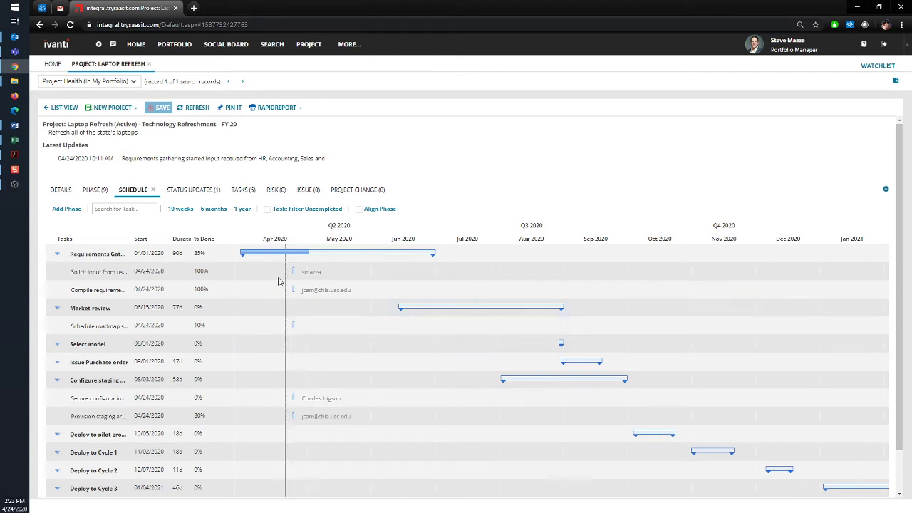
# Step: Collapse the Configure staging area phase in the schedule and widen the Tasks column
pyautogui.moveTo(244, 255)
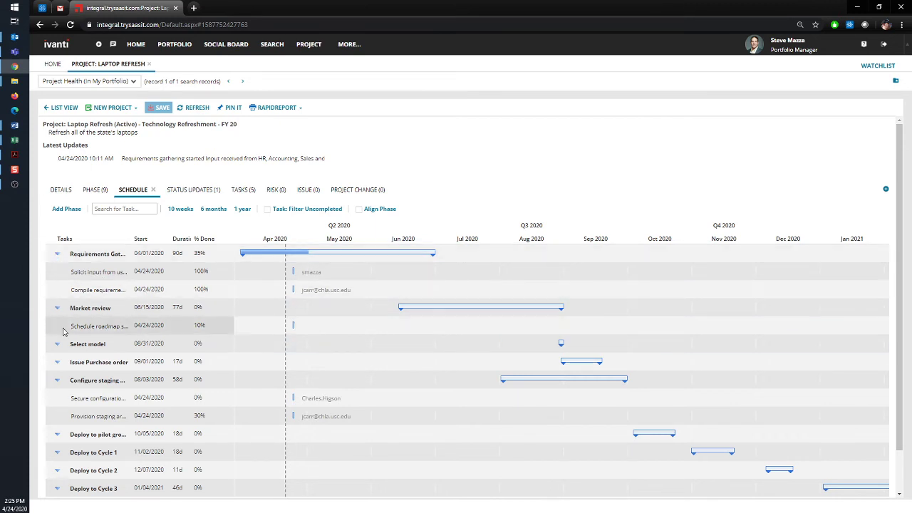
pyautogui.click(57, 379)
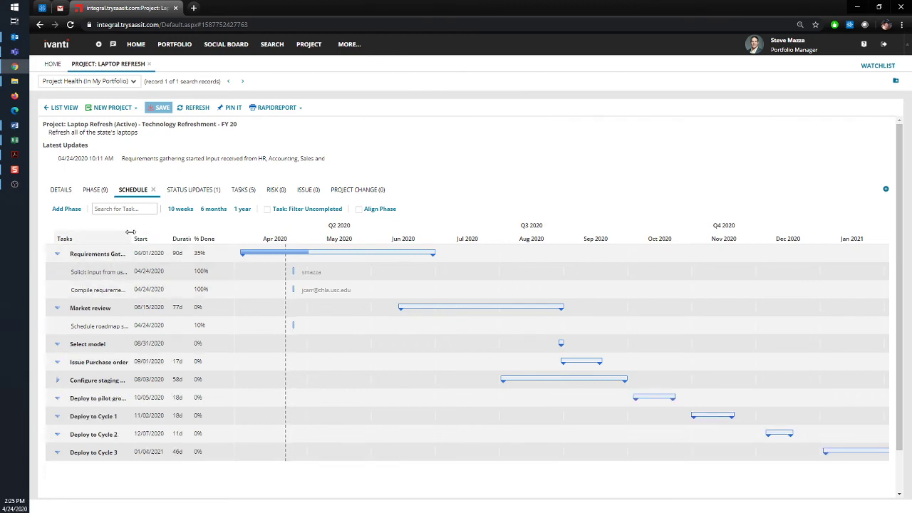
pyautogui.moveTo(129, 231); pyautogui.dragTo(151, 232)
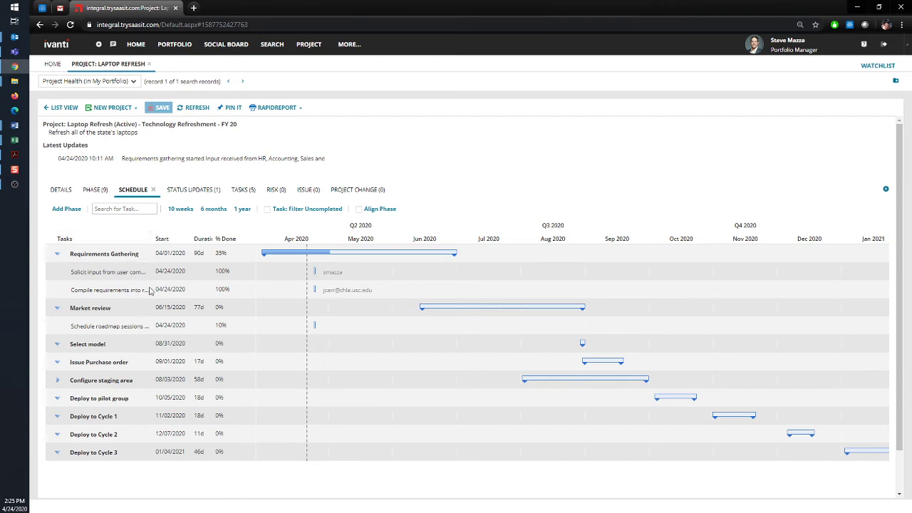
# Step: Review the project's status updates and tasks, and return to the schedule with the Tasks column widened to show full task names
pyautogui.click(205, 193)
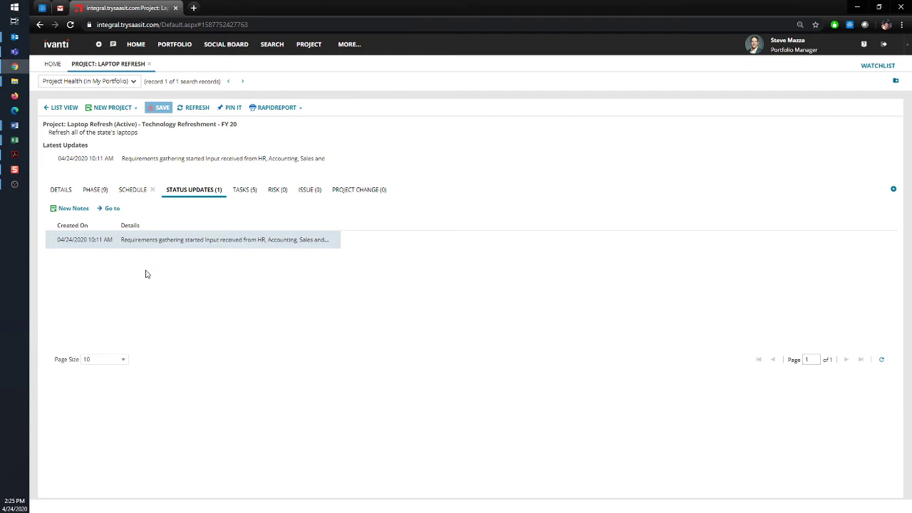
pyautogui.click(242, 191)
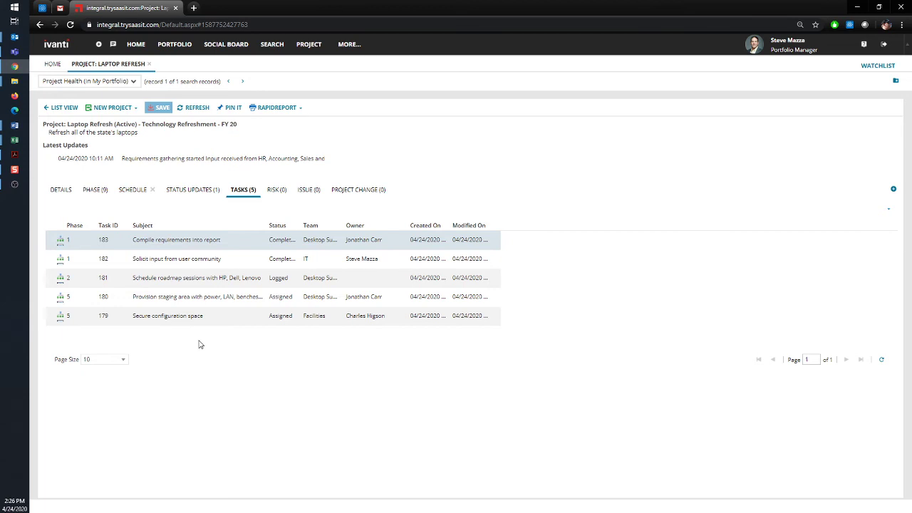
pyautogui.click(133, 193)
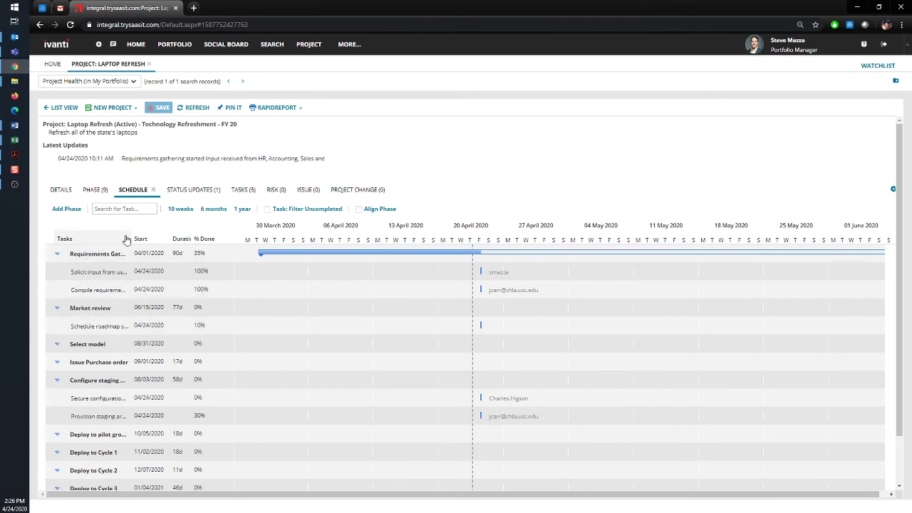
pyautogui.moveTo(131, 232); pyautogui.dragTo(192, 245)
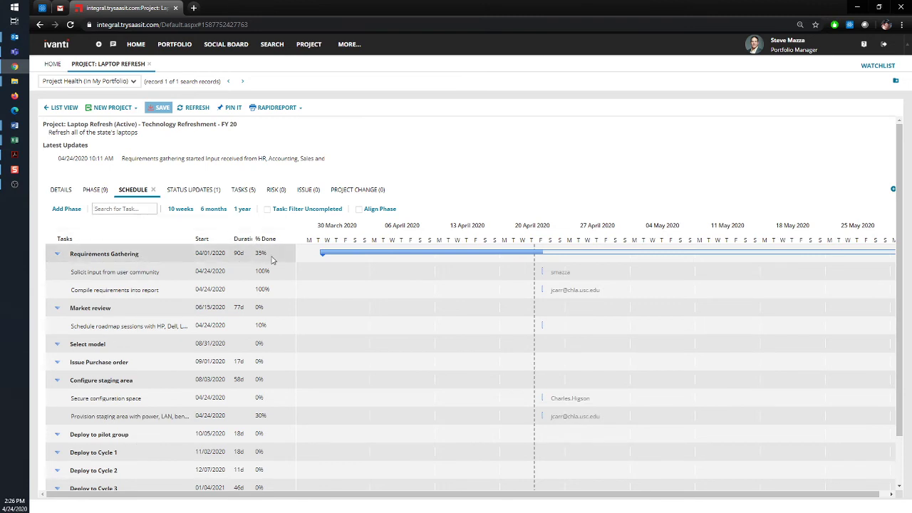
# Step: Check the Laptop Refresh project's risks, issues and project changes, including the template options for a new change
pyautogui.click(274, 196)
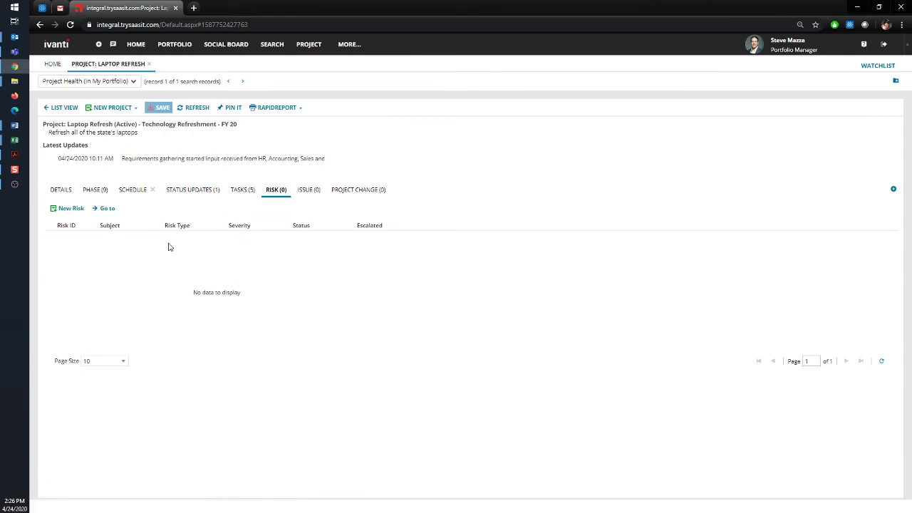
pyautogui.click(305, 194)
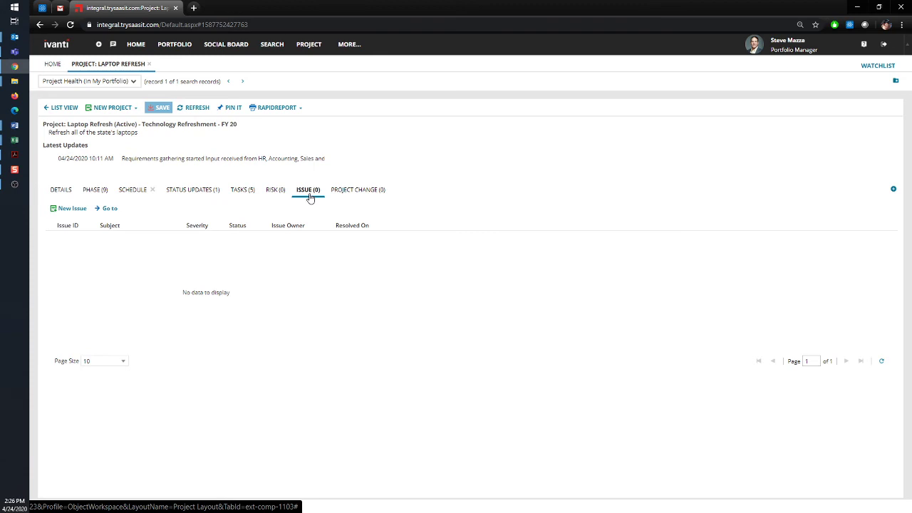
pyautogui.click(351, 193)
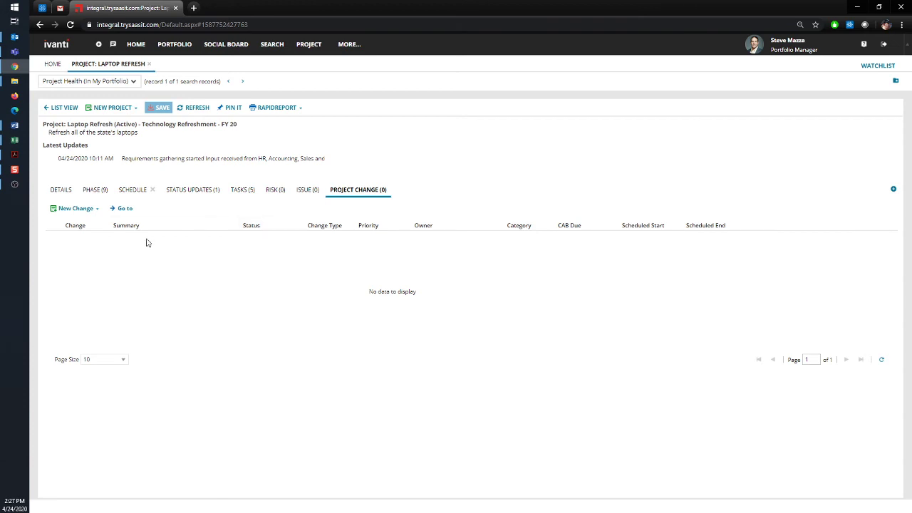
pyautogui.click(97, 214)
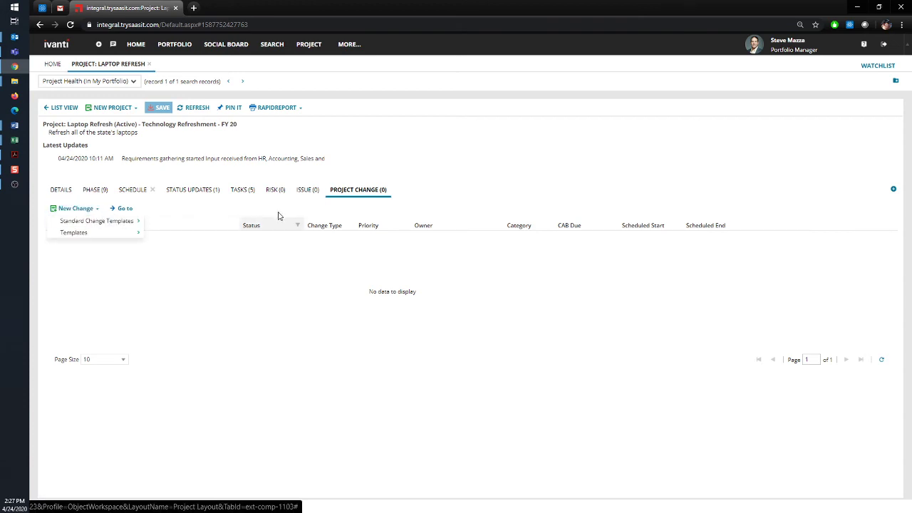
pyautogui.click(458, 193)
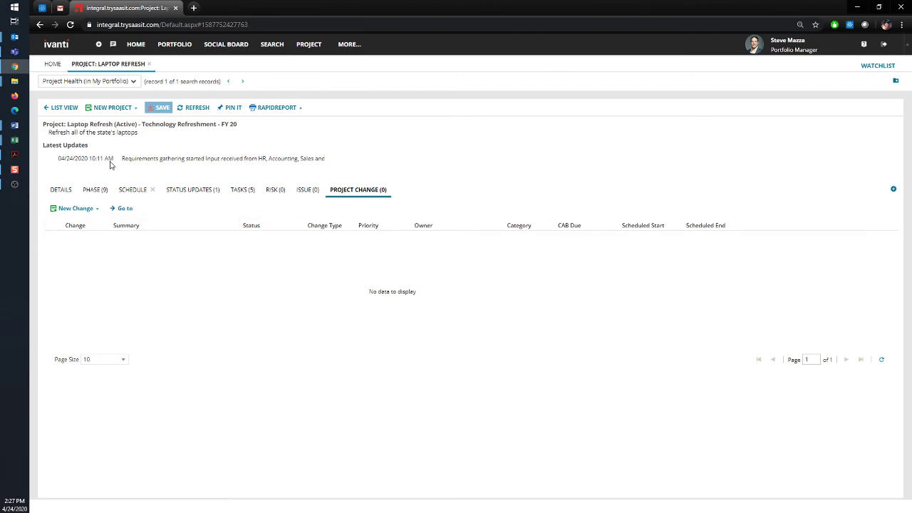
# Step: Return to the portfolio dashboard and open the First Order Starkiller Base Construction project
pyautogui.click(64, 108)
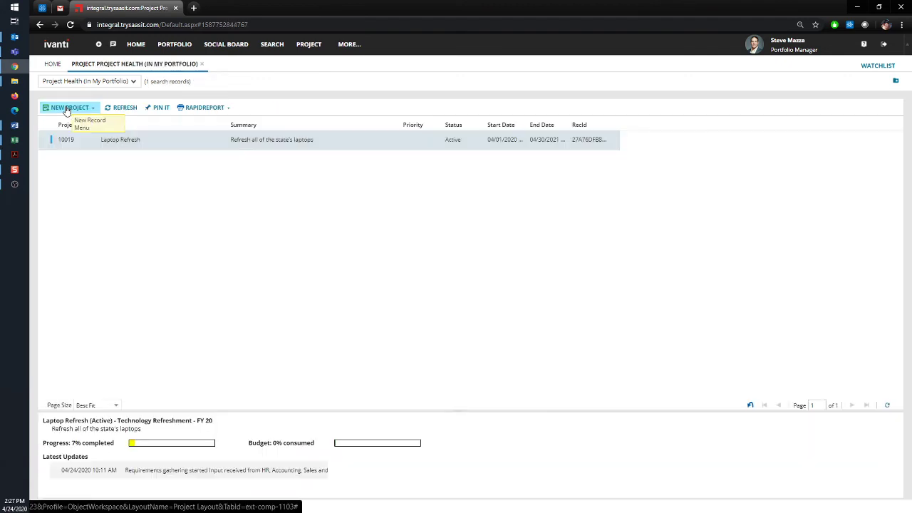
pyautogui.click(55, 65)
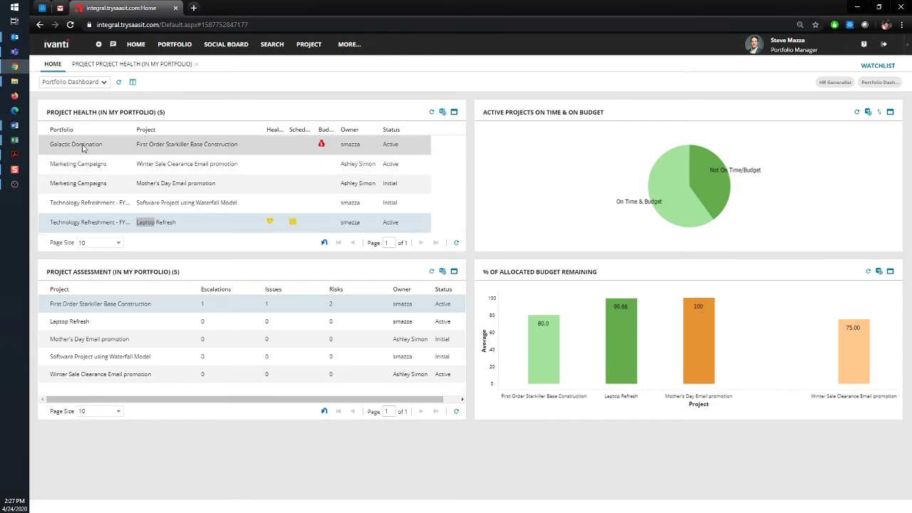
pyautogui.click(83, 146)
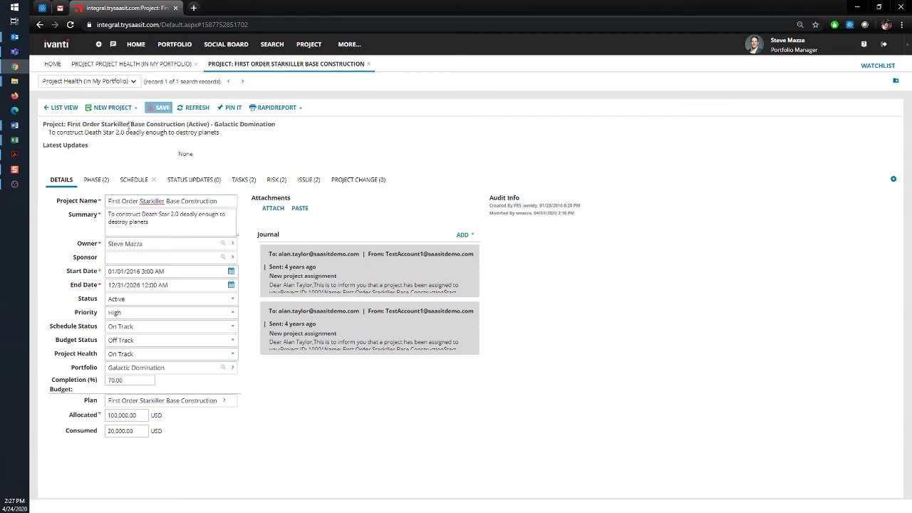
# Step: View the Schedule Risk record among the project's risks and close it without saving
pyautogui.click(276, 182)
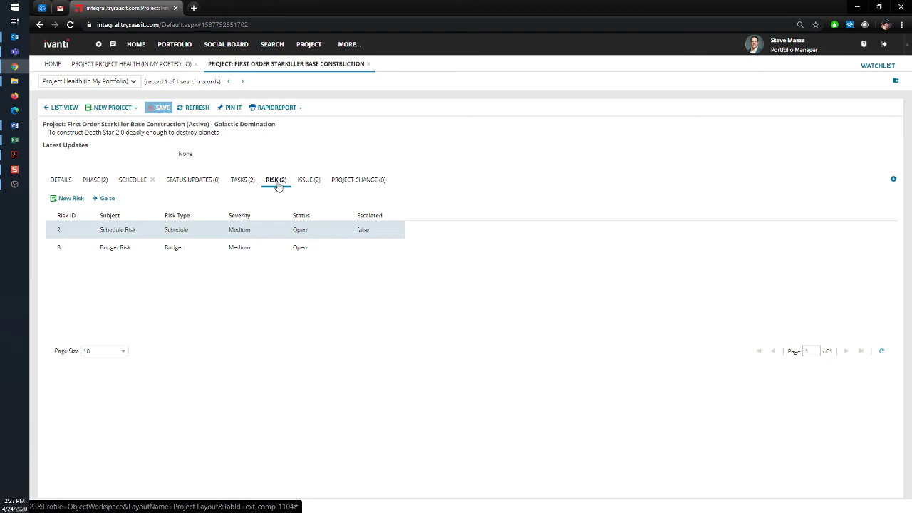
pyautogui.doubleClick(127, 231)
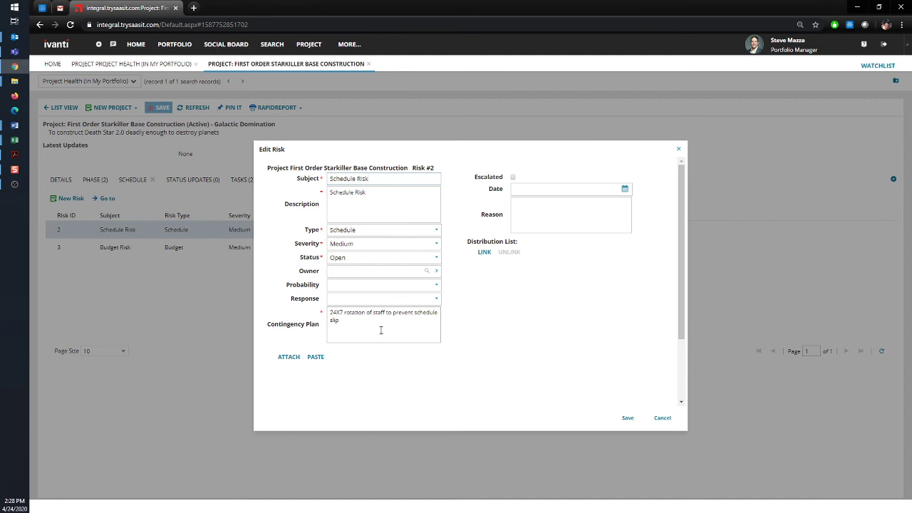
pyautogui.click(665, 420)
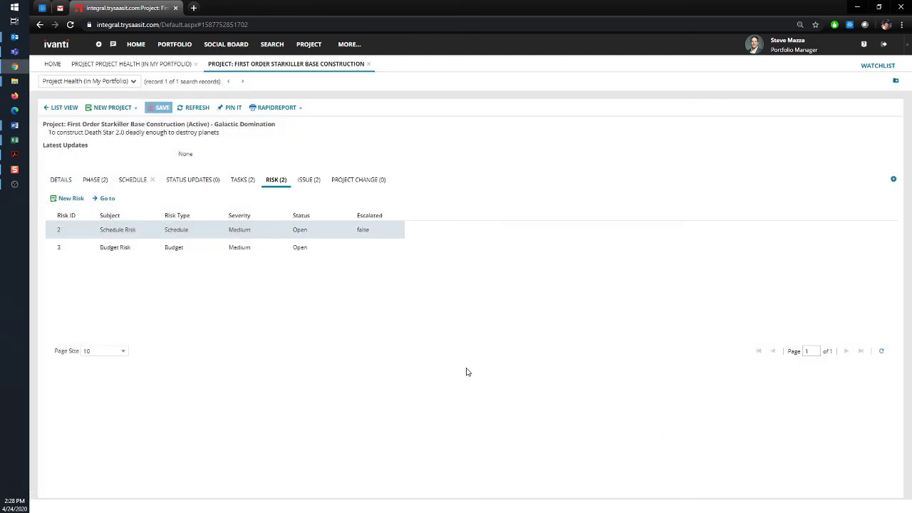
# Step: View the project's issue about construction workers planning a work strike and close it without saving
pyautogui.click(309, 181)
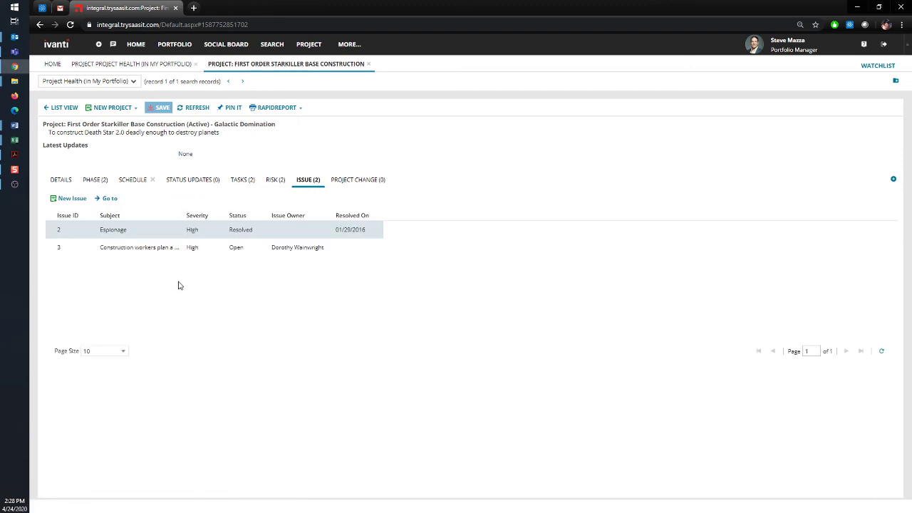
pyautogui.doubleClick(128, 247)
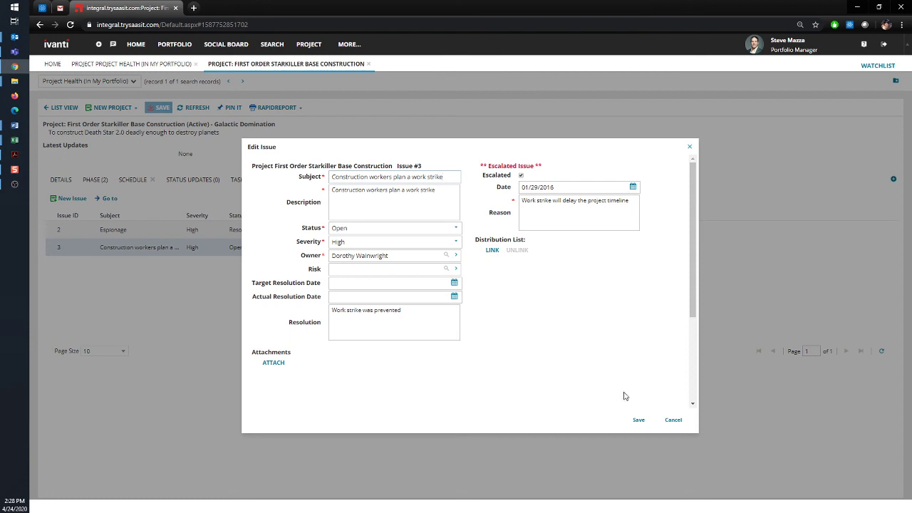
pyautogui.click(675, 422)
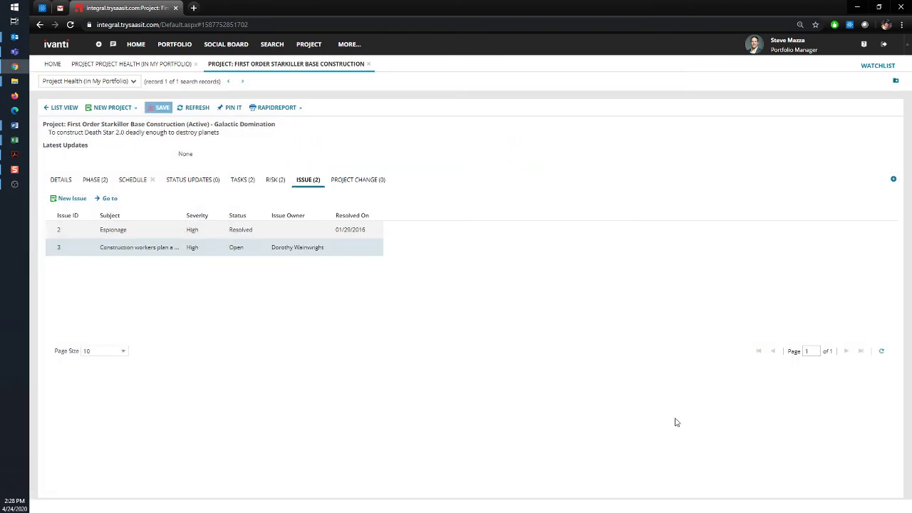
# Step: Return to the portfolio dashboard and switch the user role to Project Manager
pyautogui.click(53, 64)
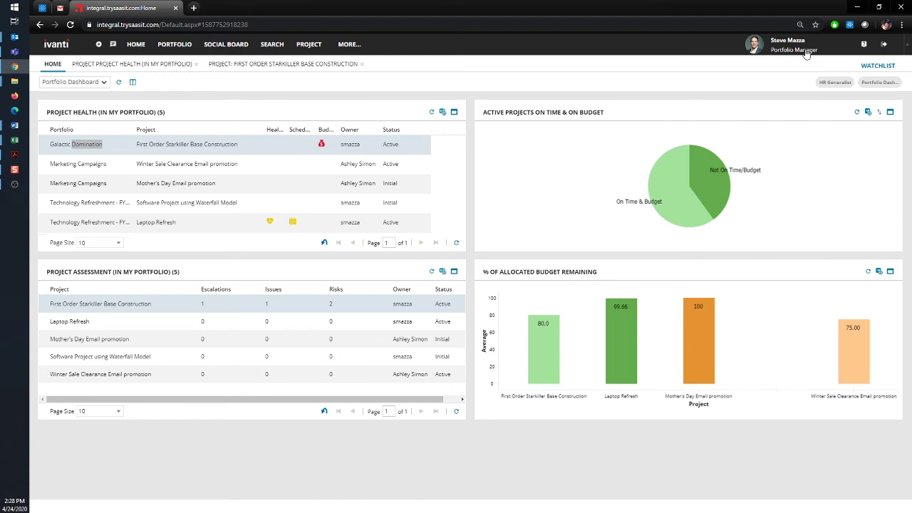
pyautogui.click(804, 51)
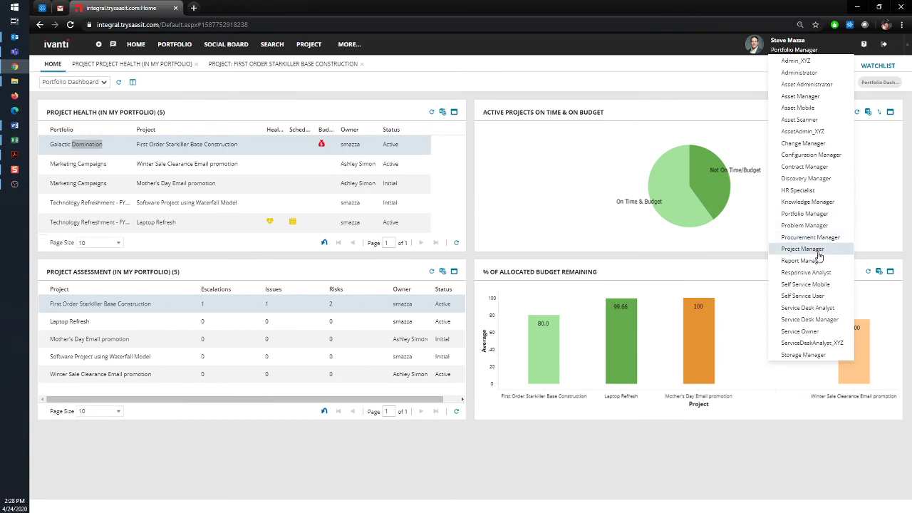
pyautogui.click(817, 250)
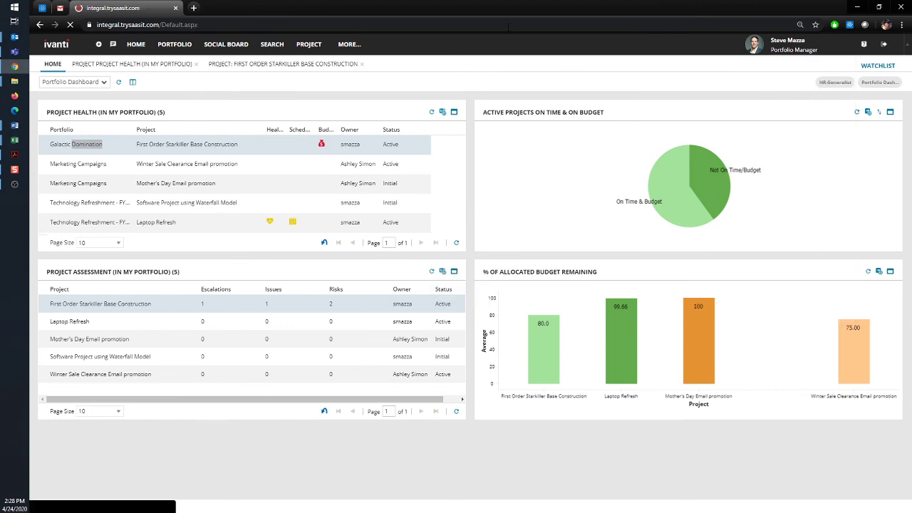